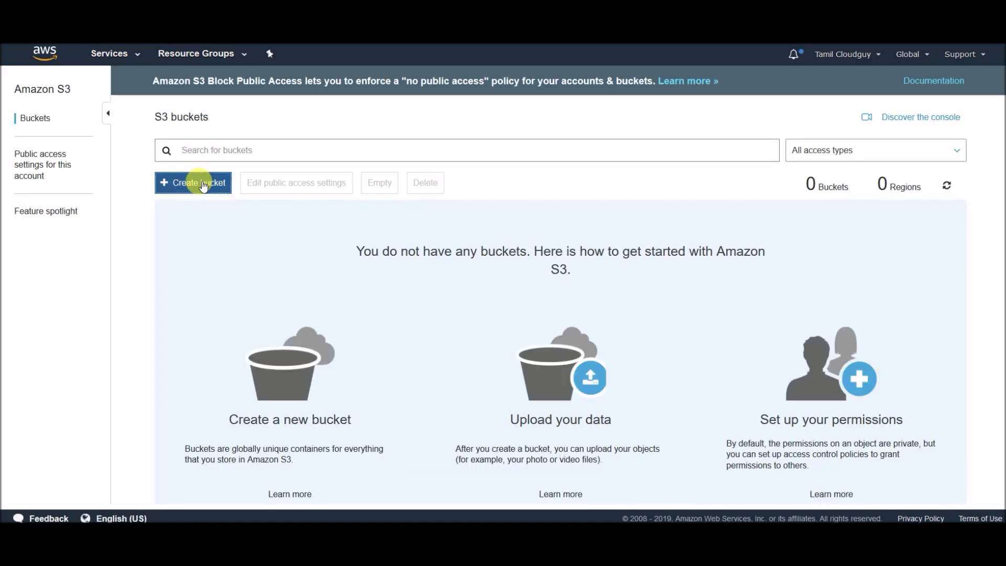
# Start a new bucket in US East (N. Virginia) and try the name testinggggg
pyautogui.click(203, 186)
pyautogui.click(252, 215)
pyautogui.write('te')
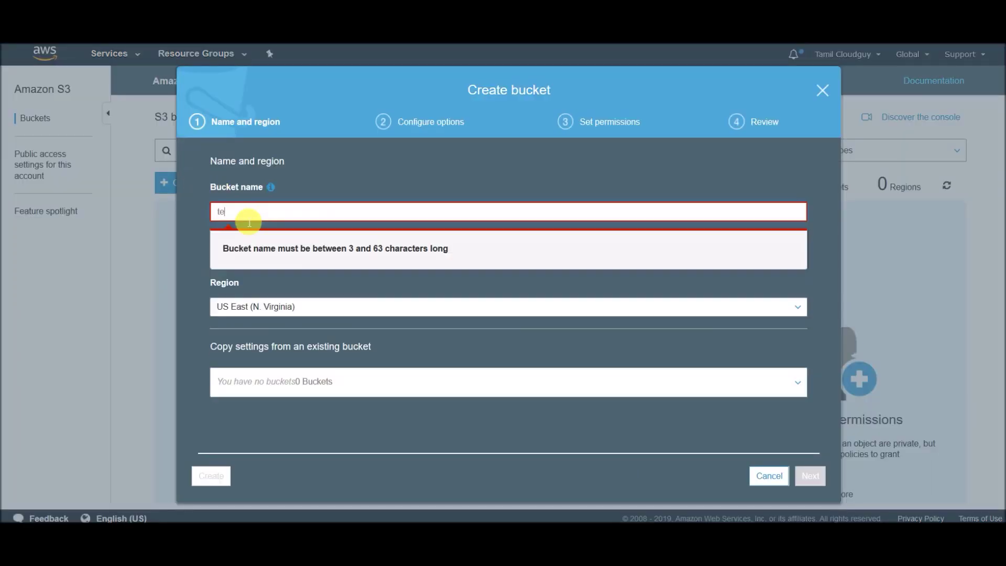
pyautogui.write('stingggggg')
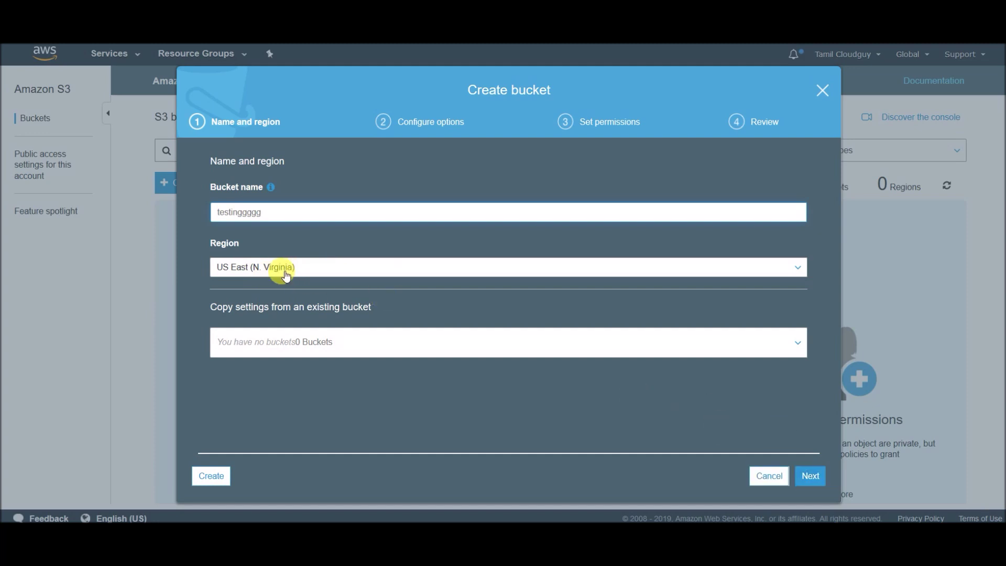
pyautogui.click(807, 476)
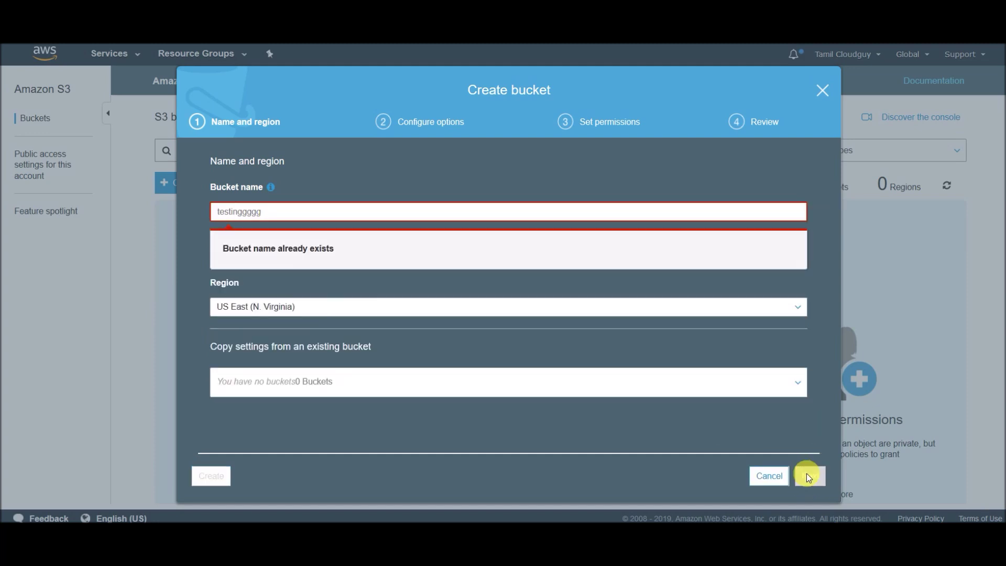
# Extend the bucket name to testingggggaaaaa and create the bucket with the default options and permissions
pyautogui.click(286, 218)
pyautogui.write('aaaaa')
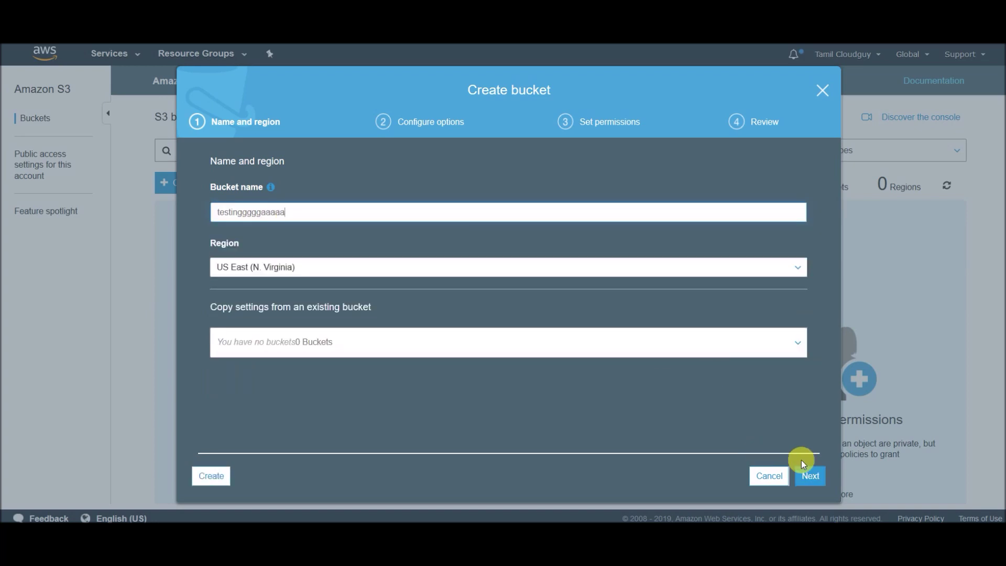
pyautogui.click(812, 475)
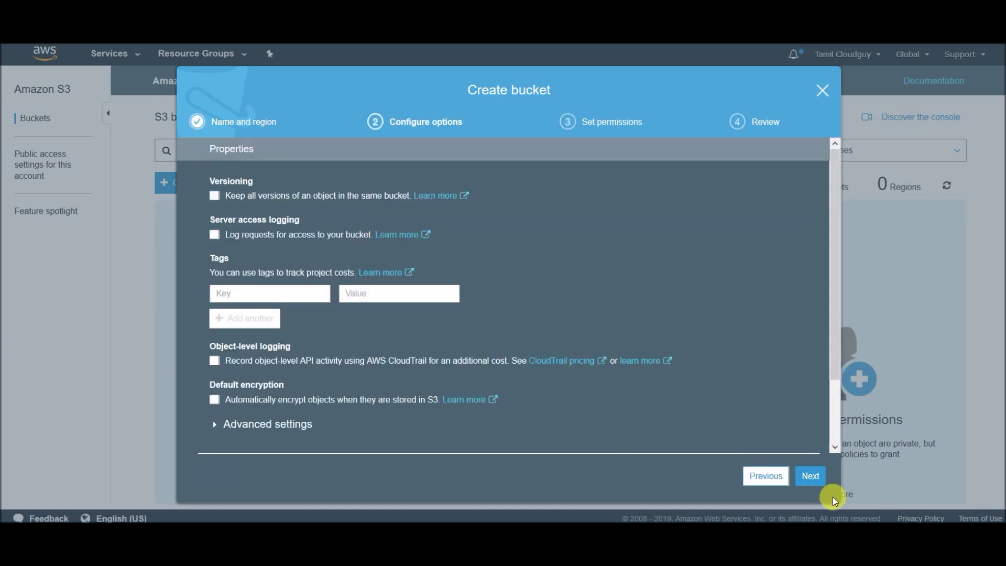
pyautogui.click(810, 477)
pyautogui.click(810, 477)
pyautogui.click(811, 475)
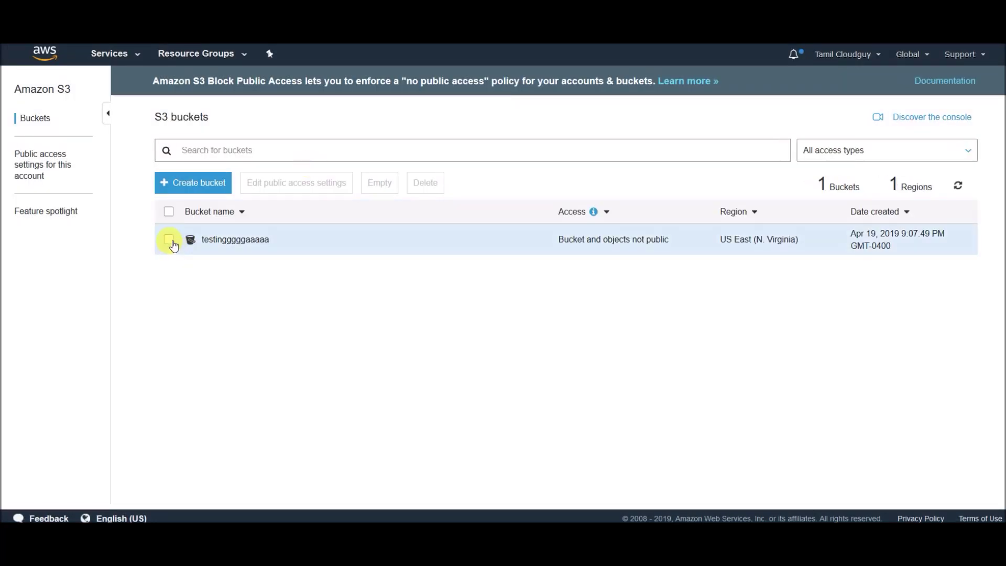
# Open the testingggggaaaaa bucket and show its properties
pyautogui.click(168, 240)
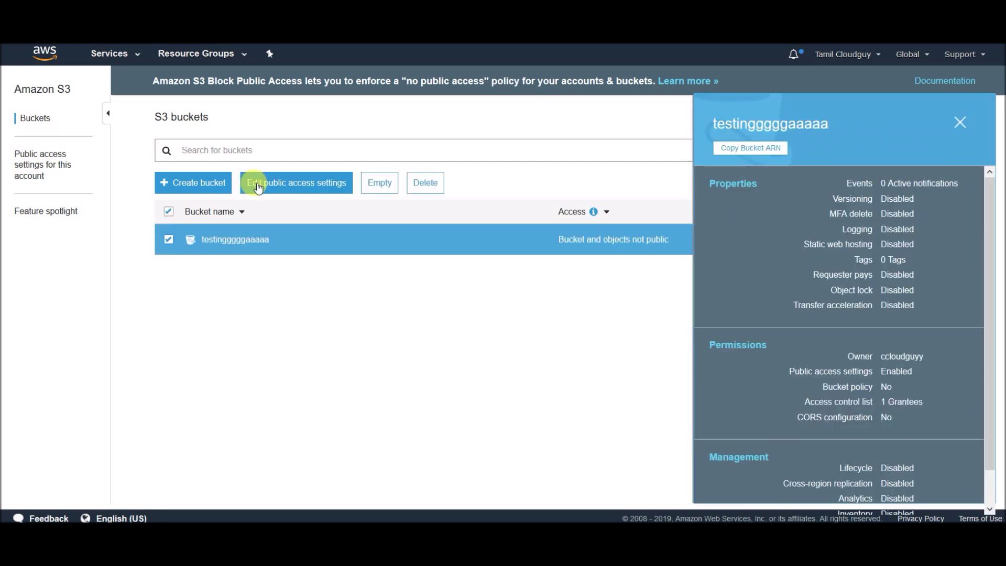
pyautogui.click(241, 242)
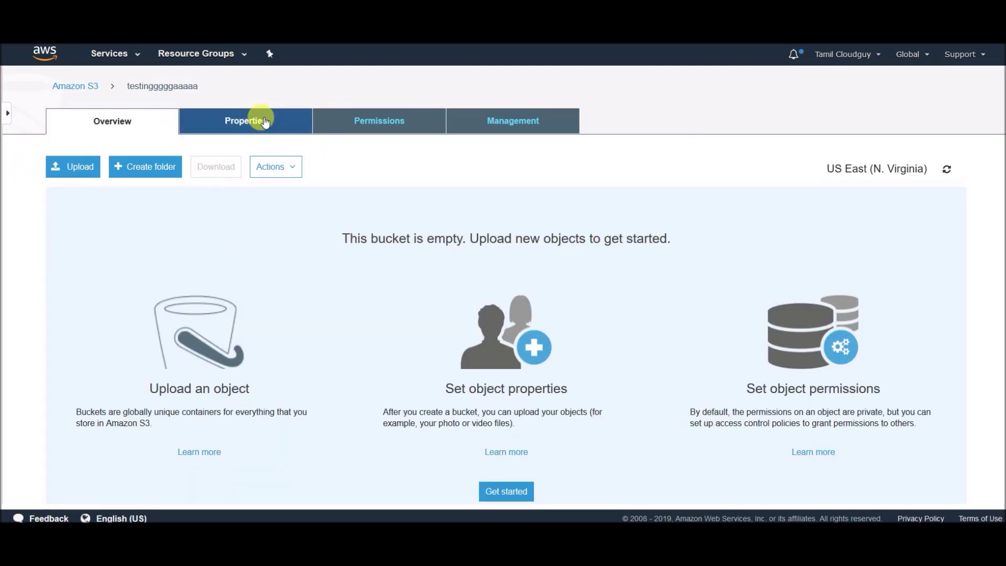
pyautogui.click(263, 121)
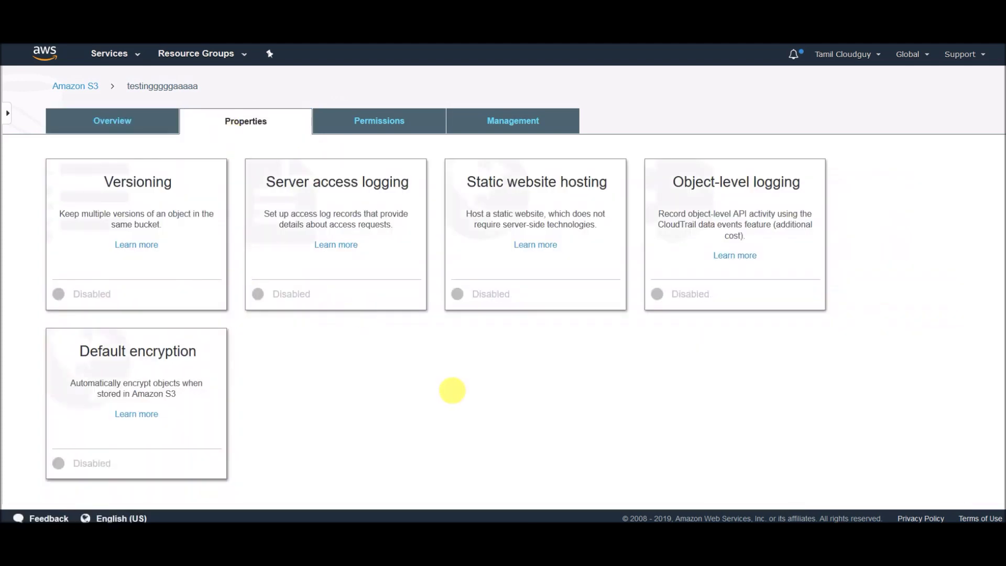
# Enable Transfer acceleration in the bucket's advanced settings and save the change
pyautogui.scroll(-5, 448, 392)
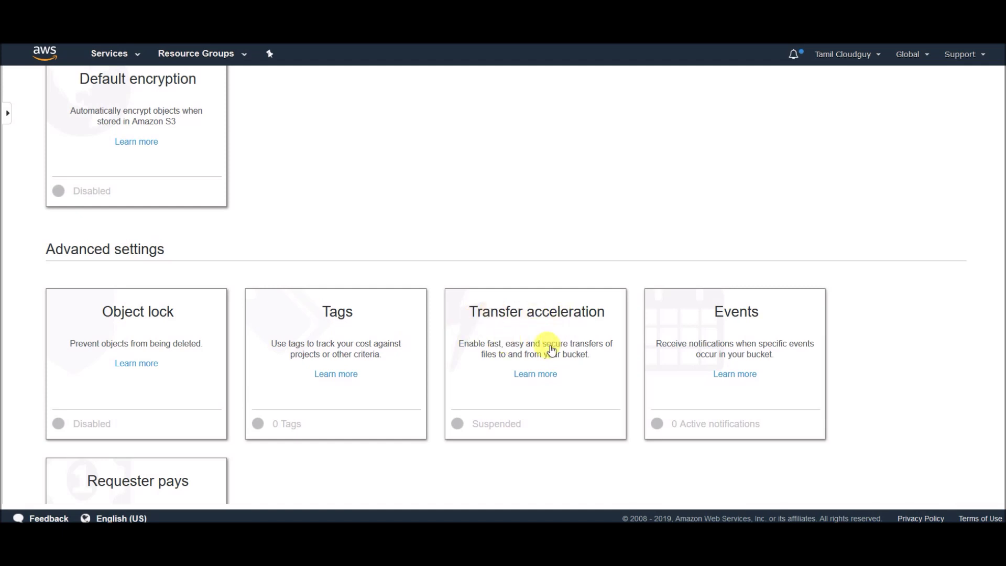
pyautogui.click(523, 315)
pyautogui.scroll(-2, 586, 362)
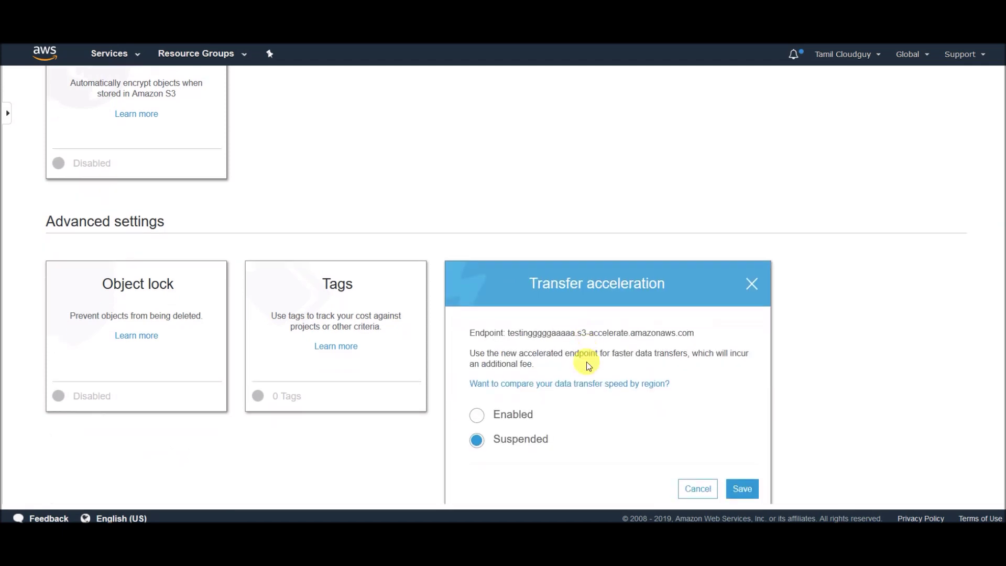
pyautogui.scroll(-2, 582, 364)
pyautogui.click(477, 333)
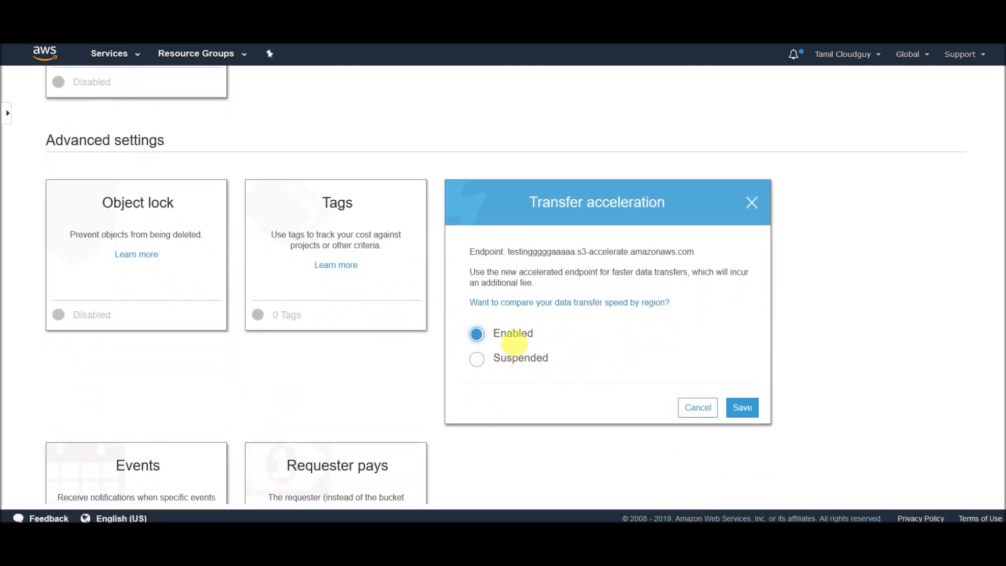
pyautogui.click(749, 412)
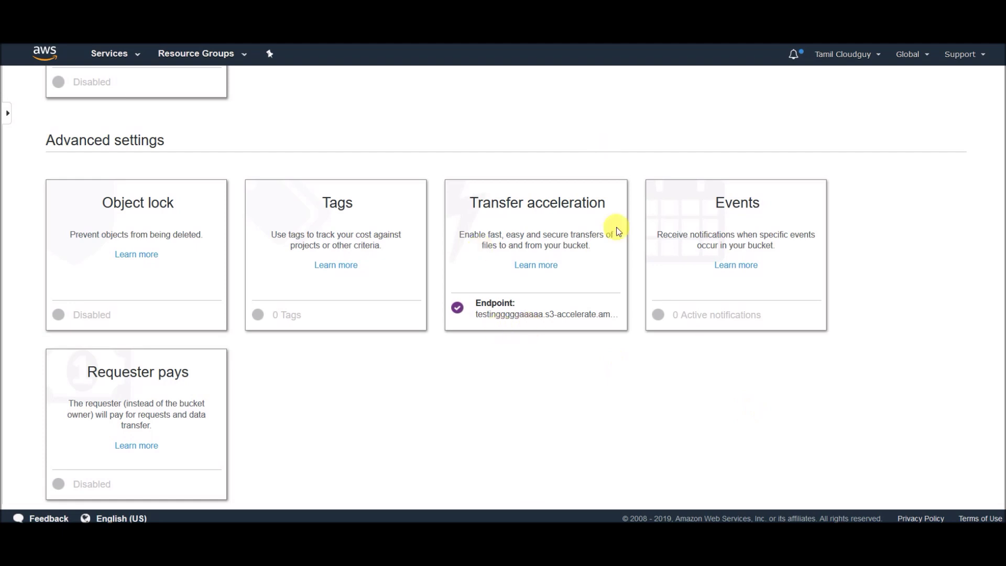
# Return to the bucket list and reopen the properties of the testingggggaaaaa bucket
pyautogui.scroll(2, 502, 304)
pyautogui.scroll(6, 500, 317)
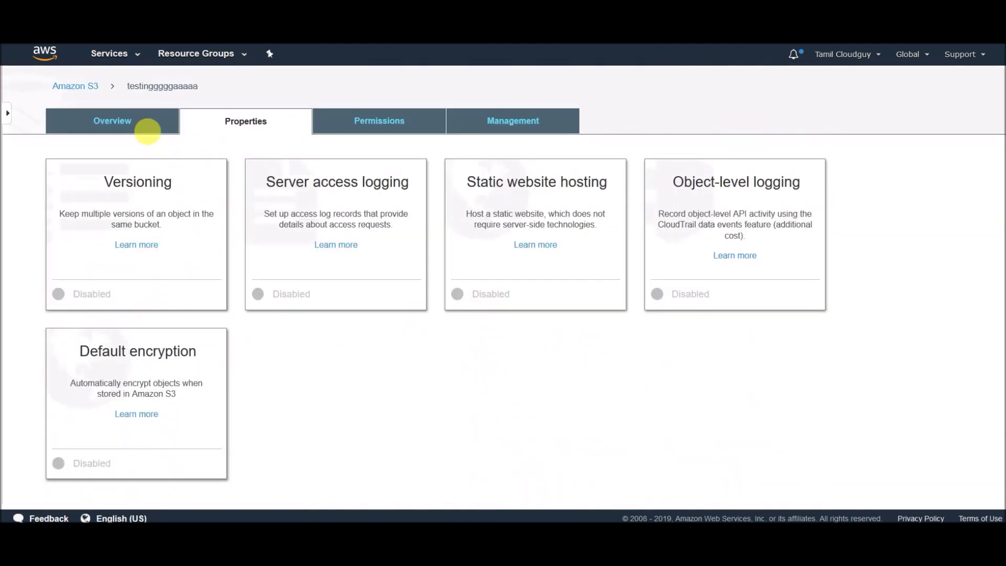
pyautogui.click(80, 86)
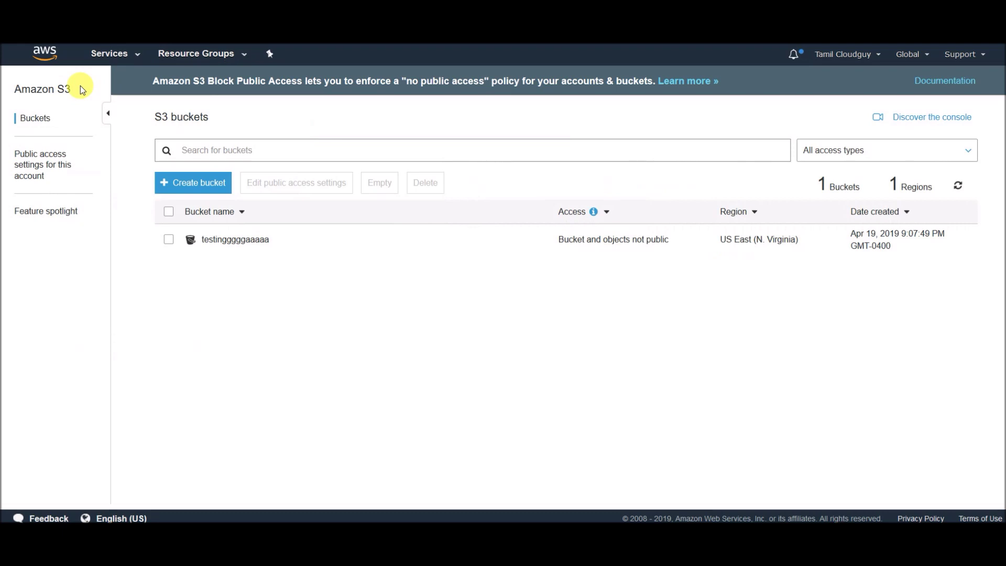
pyautogui.click(169, 240)
pyautogui.click(231, 241)
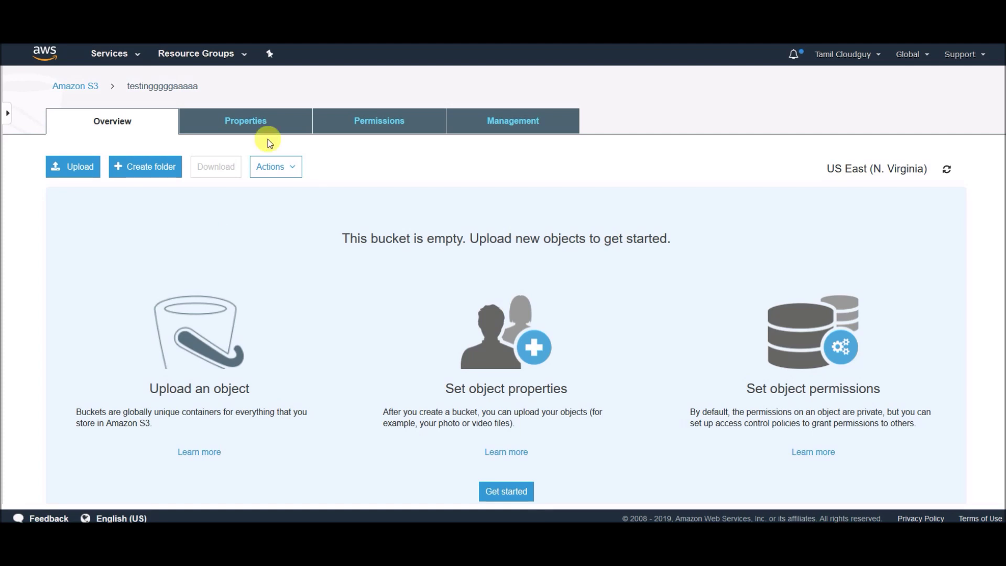
pyautogui.click(282, 129)
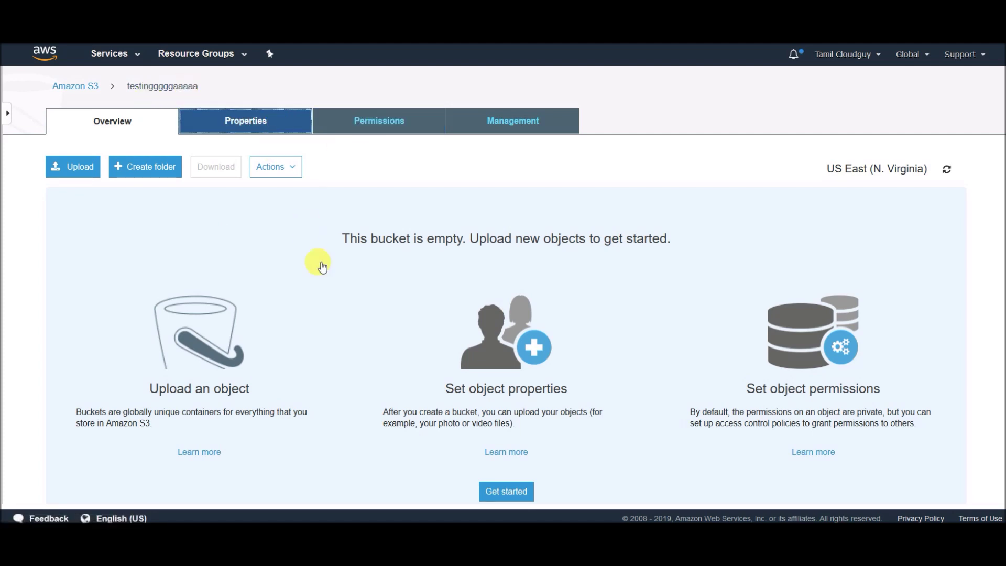
# Set the bucket's Transfer acceleration to Enabled, highlight its accelerated endpoint, and save the setting
pyautogui.scroll(-3, 388, 322)
pyautogui.scroll(-3, 419, 304)
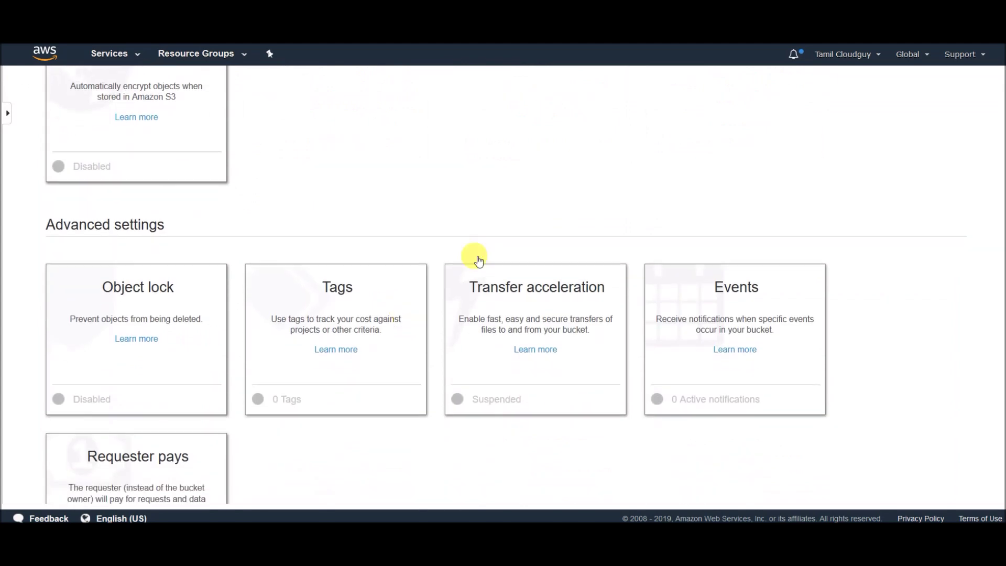
pyautogui.moveTo(468, 257); pyautogui.dragTo(611, 258)
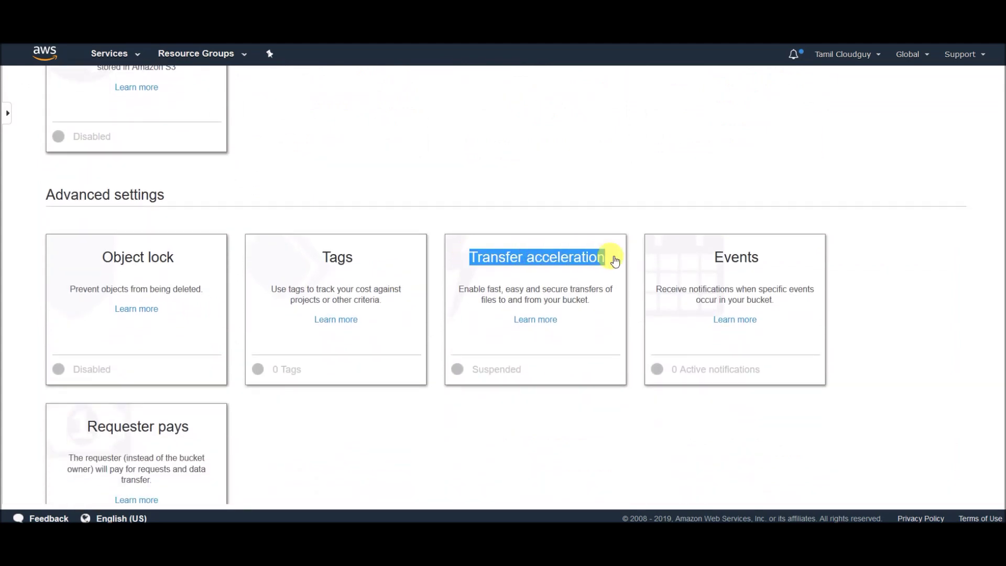
pyautogui.click(589, 331)
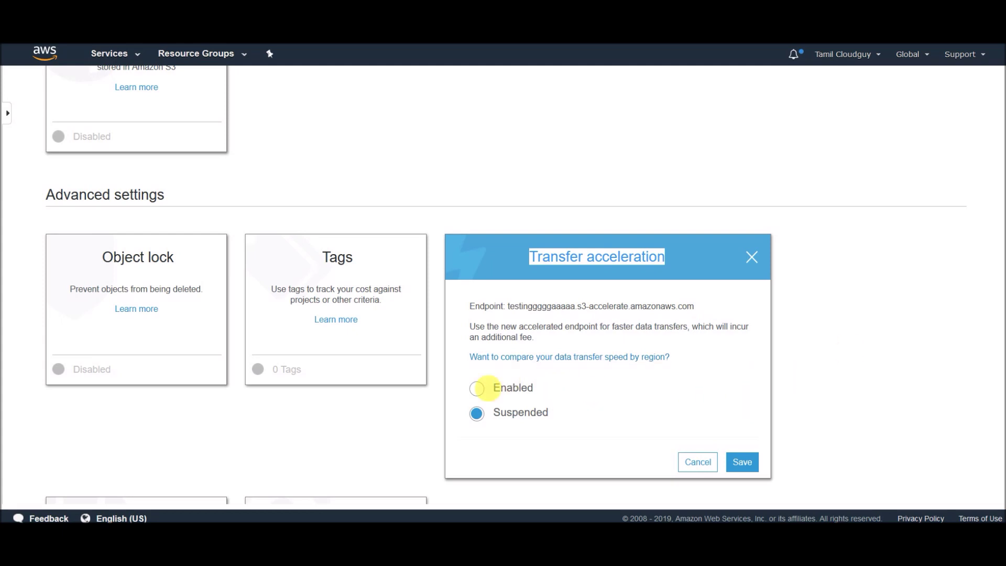
pyautogui.click(477, 388)
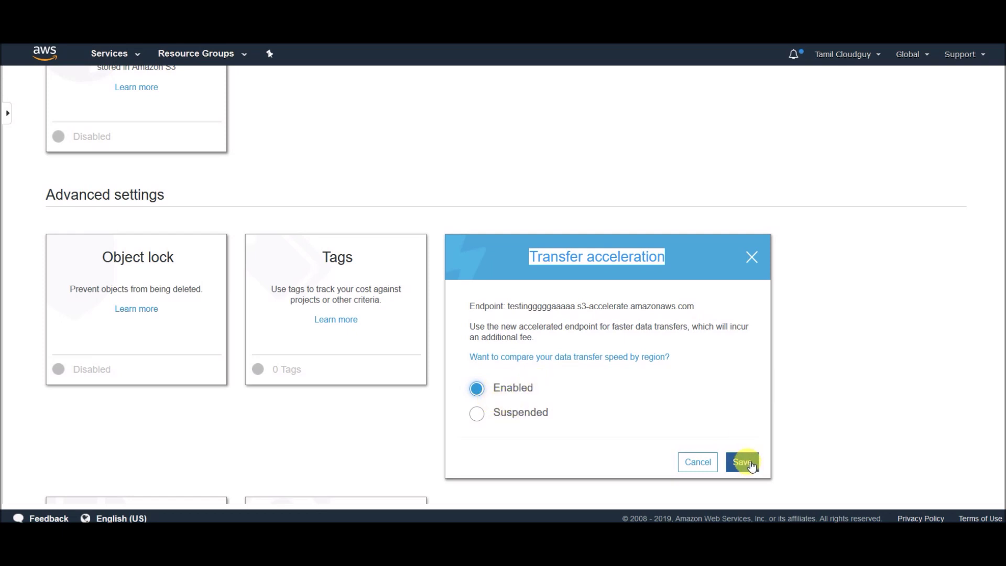
pyautogui.moveTo(471, 307); pyautogui.dragTo(697, 309)
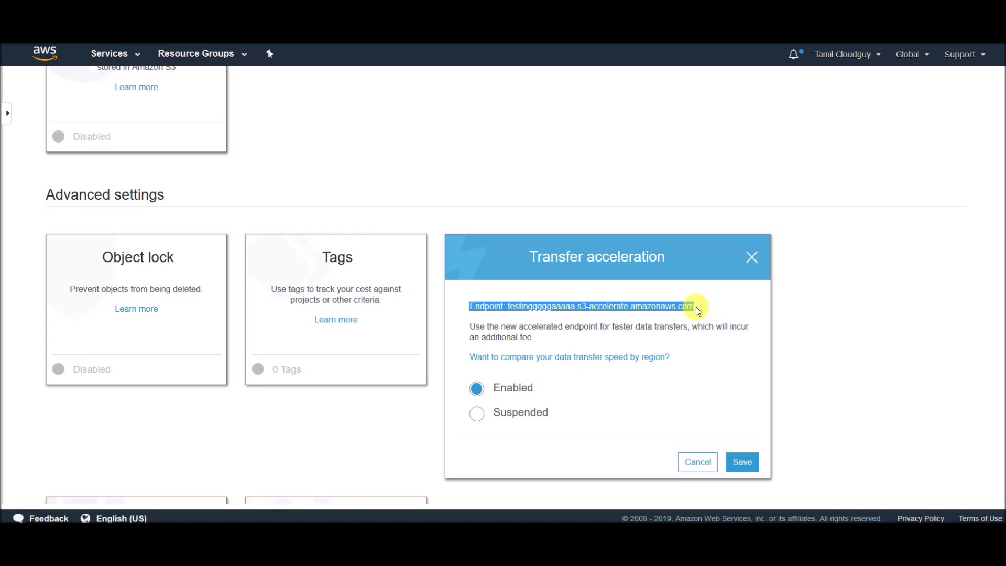
pyautogui.click(742, 462)
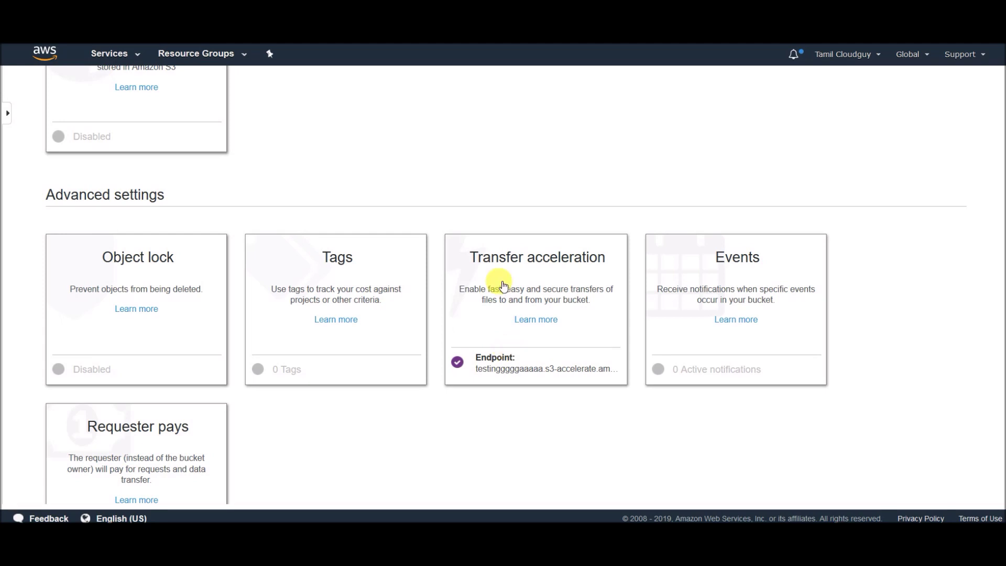
# Set the bucket's Transfer acceleration to Suspended and save the setting
pyautogui.moveTo(470, 258); pyautogui.dragTo(606, 261)
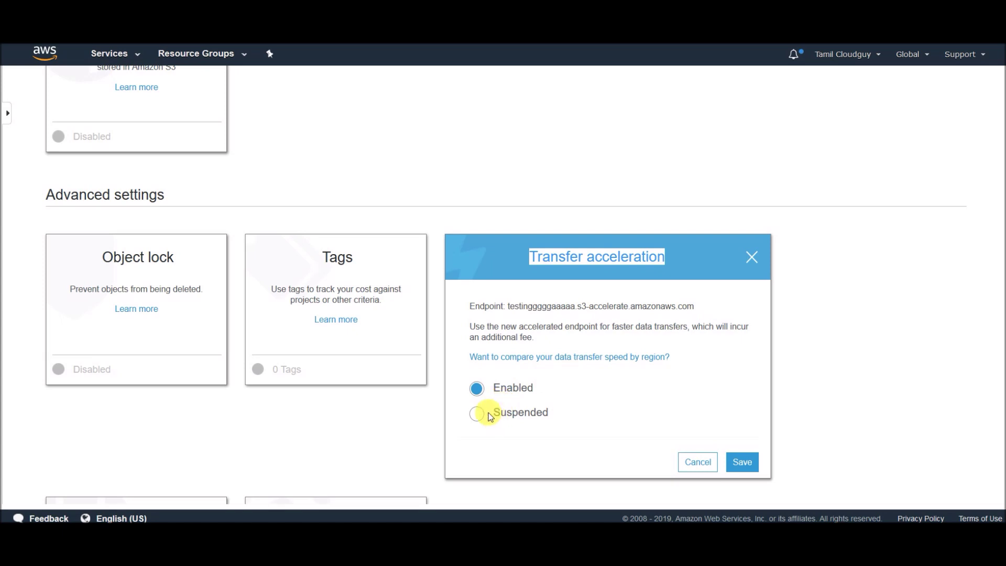
pyautogui.click(487, 413)
pyautogui.click(741, 462)
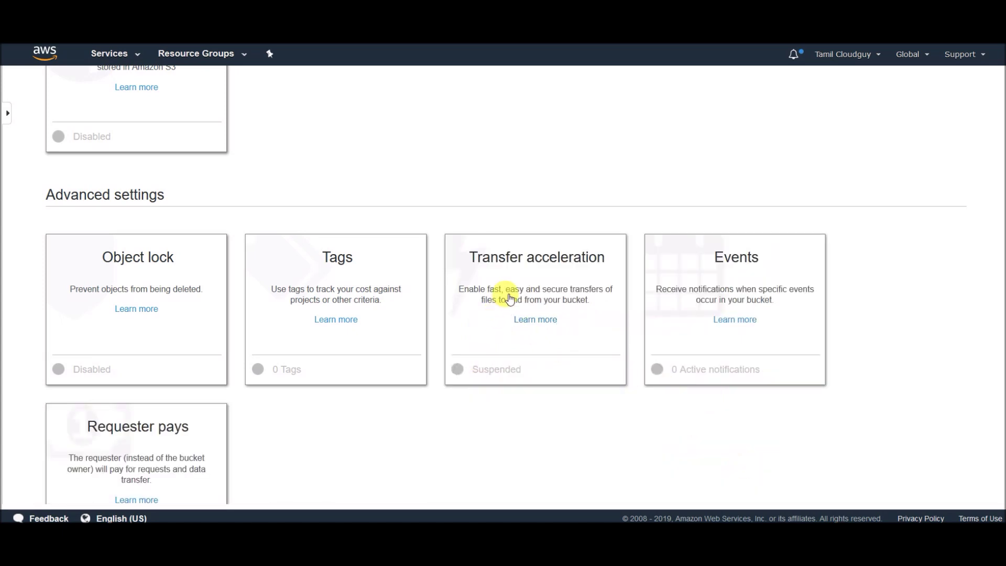
# From the Transfer acceleration settings, open the data transfer speed comparison by region and select Enabled
pyautogui.click(523, 286)
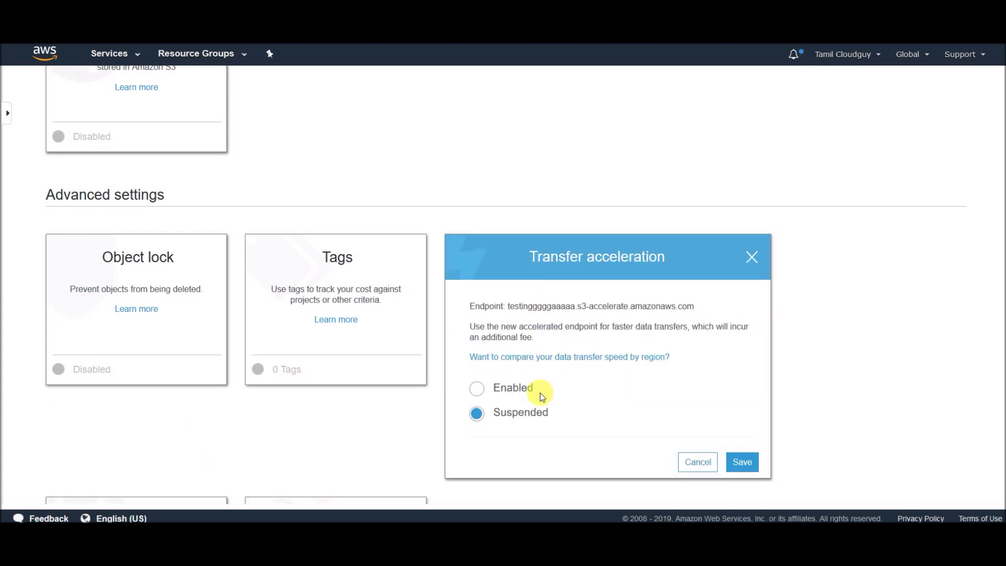
pyautogui.rightClick(562, 358)
pyautogui.click(602, 367)
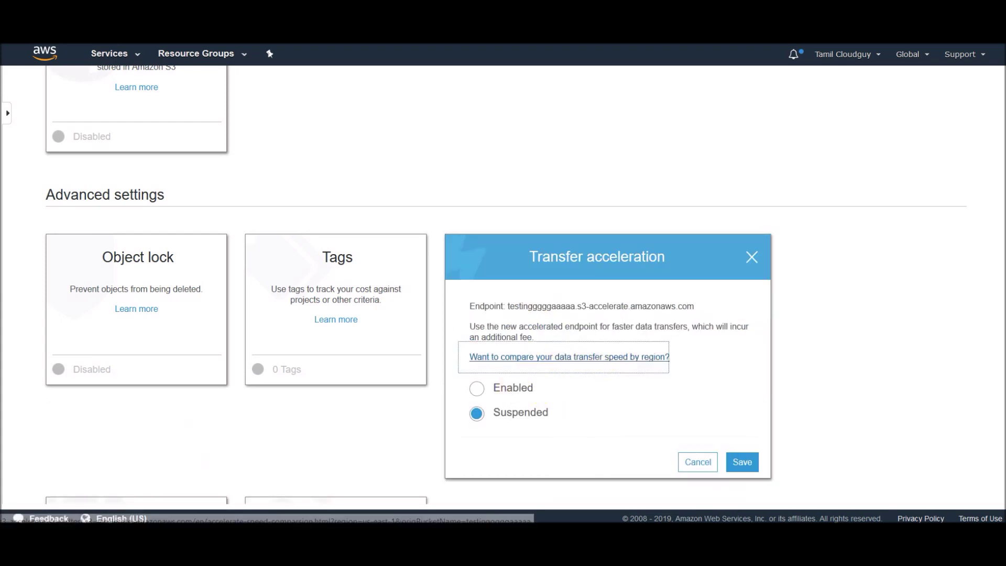
pyautogui.click(518, 389)
pyautogui.click(749, 463)
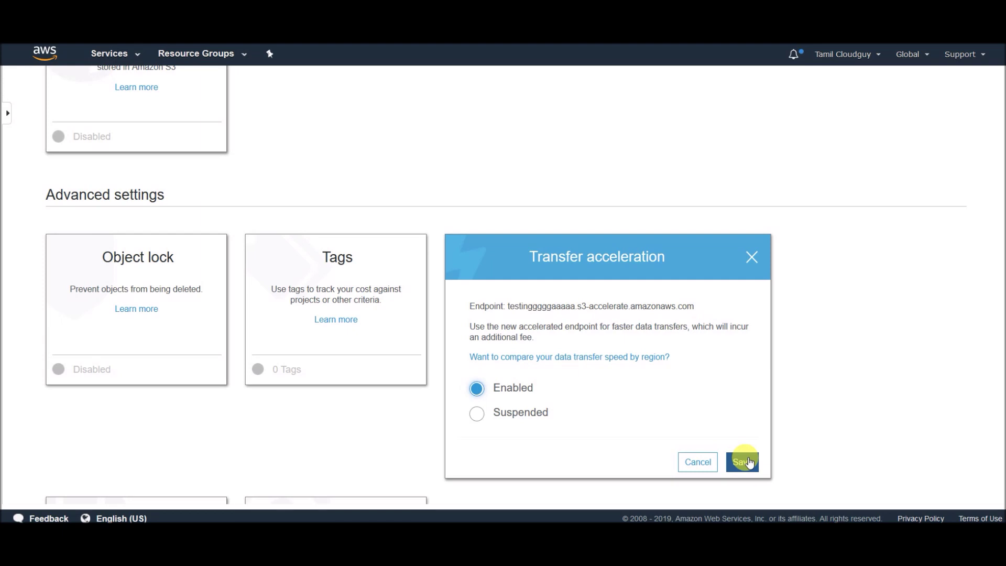
# Examine the direct and accelerated upload speeds for Virginia and San Francisco in the S3 Transfer Acceleration speed comparison
pyautogui.click(587, 359)
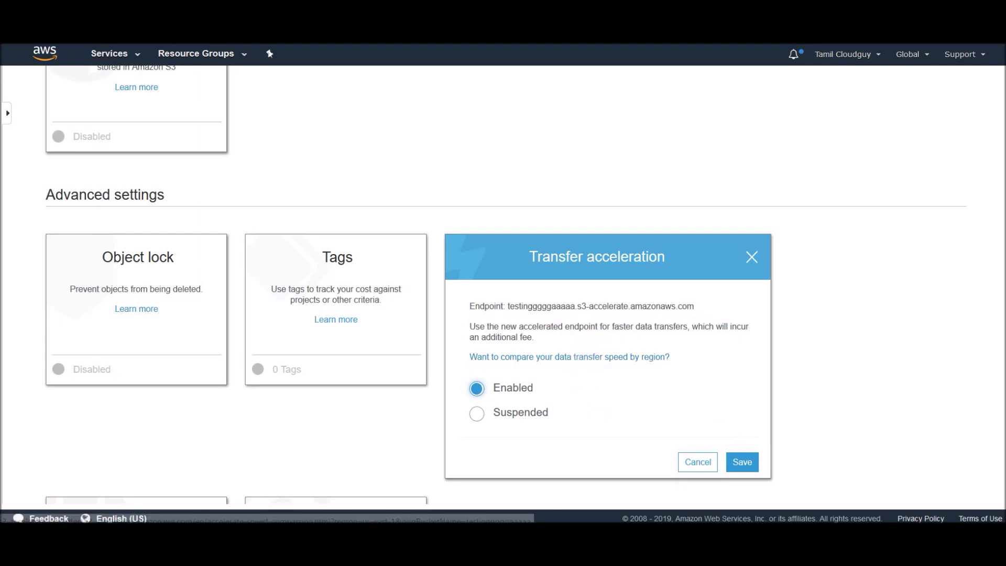
pyautogui.scroll(-5, 449, 300)
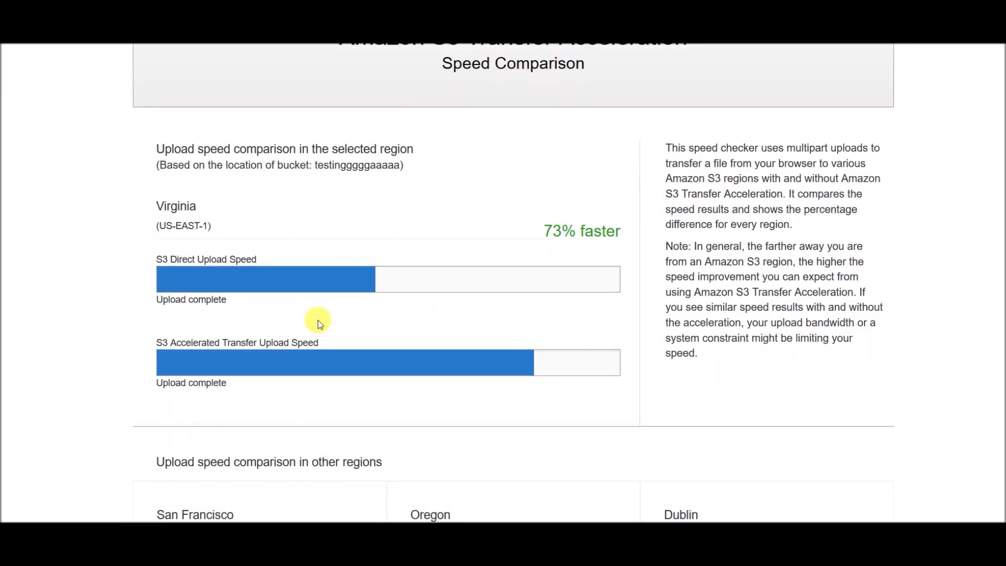
pyautogui.scroll(-1, 291, 387)
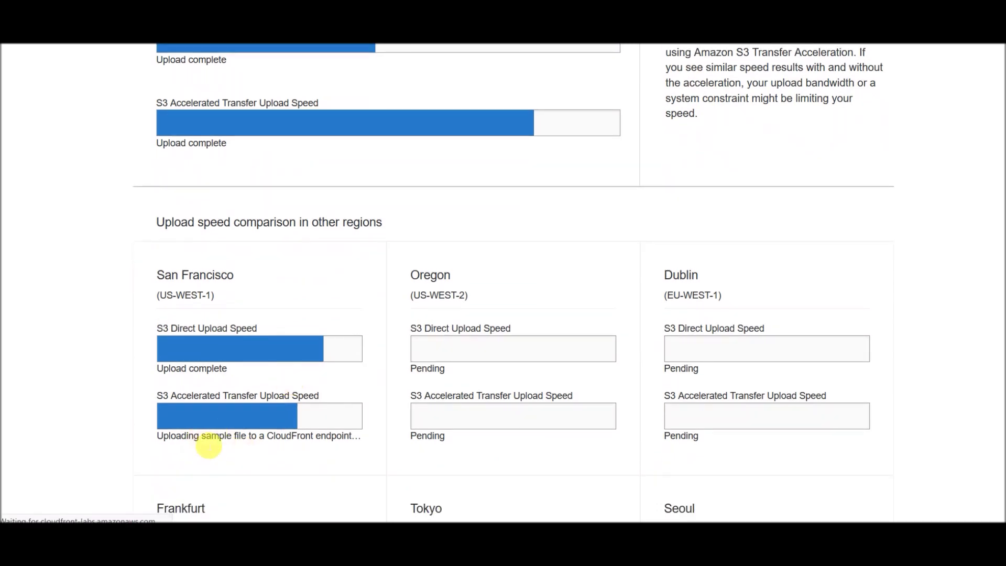
pyautogui.doubleClick(279, 438)
pyautogui.moveTo(164, 440); pyautogui.dragTo(355, 439)
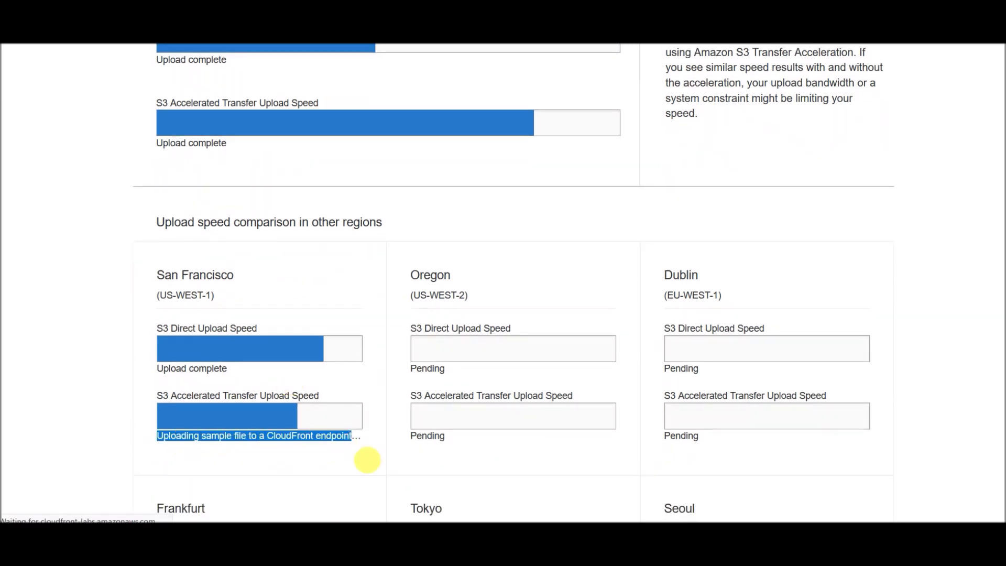
pyautogui.click(369, 464)
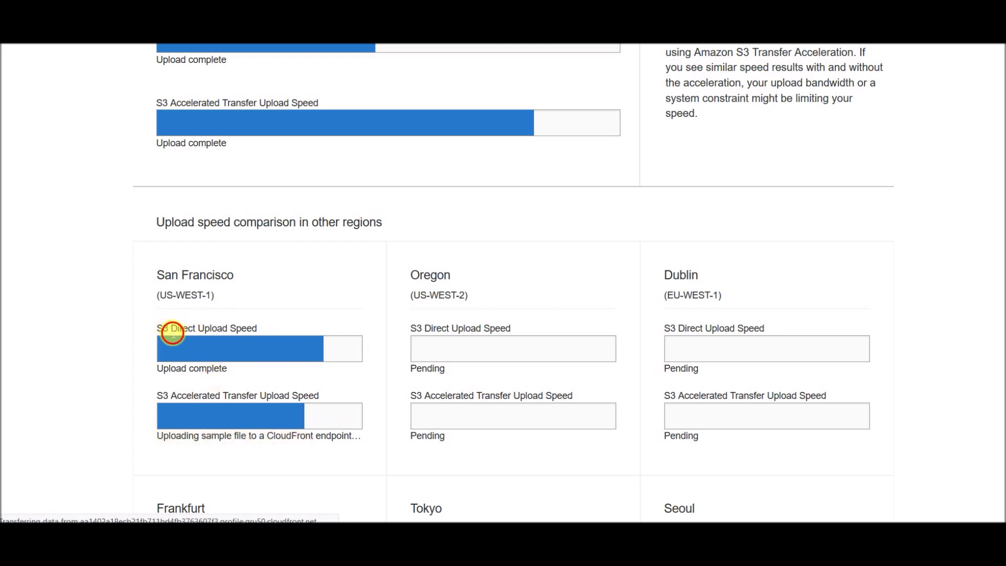
pyautogui.moveTo(169, 331); pyautogui.dragTo(216, 334)
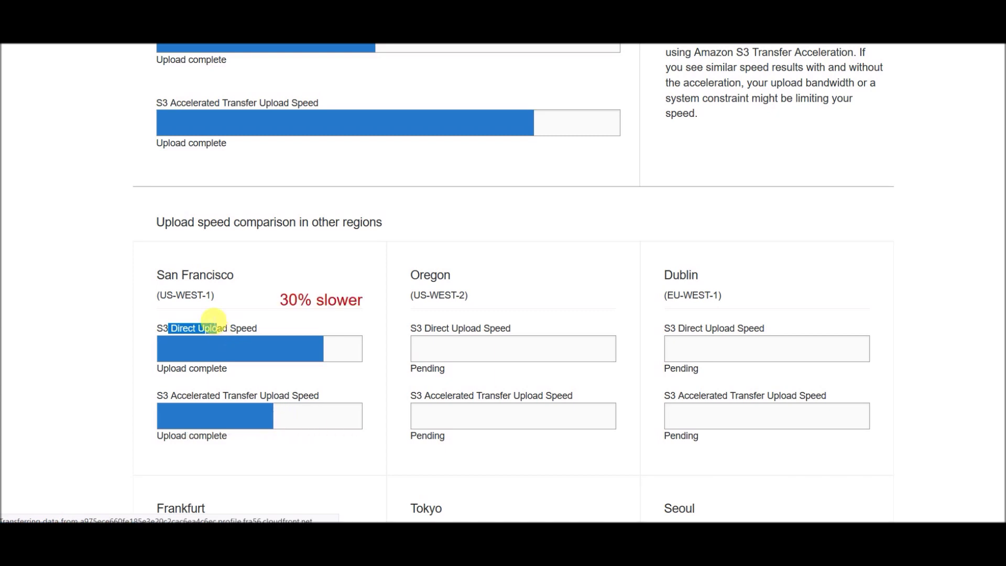
pyautogui.click(166, 330)
pyautogui.moveTo(166, 330); pyautogui.dragTo(246, 330)
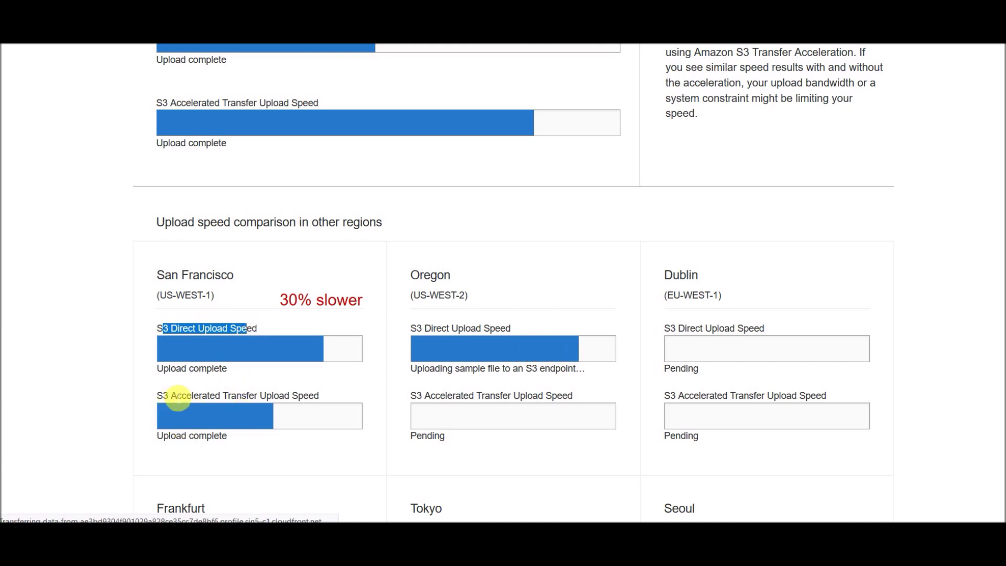
# Examine San Francisco's accelerated upload speed and follow the direct and accelerated sample uploads for Oregon
pyautogui.moveTo(176, 395); pyautogui.dragTo(268, 406)
pyautogui.scroll(-1, 520, 432)
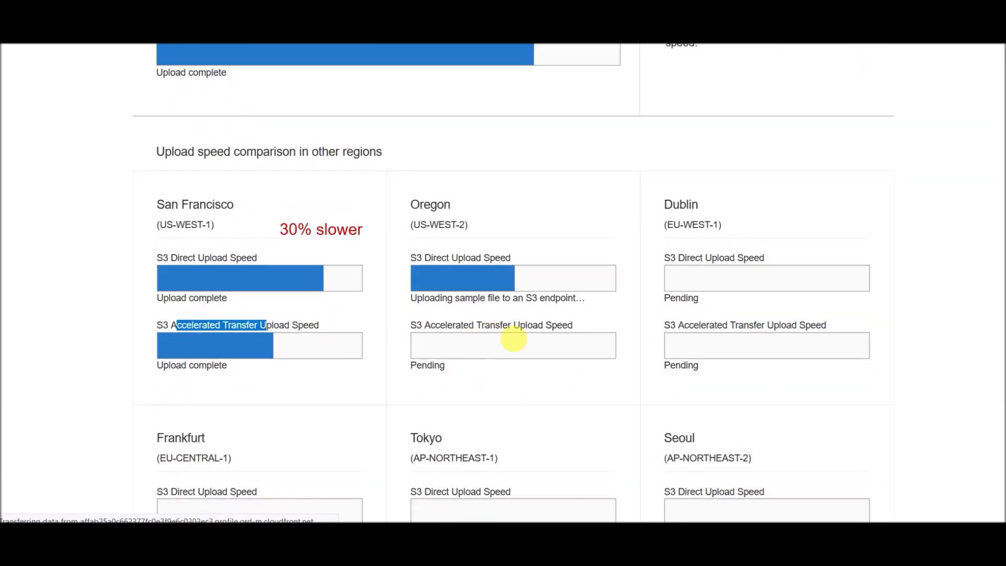
pyautogui.scroll(1, 489, 370)
pyautogui.scroll(-1, 479, 387)
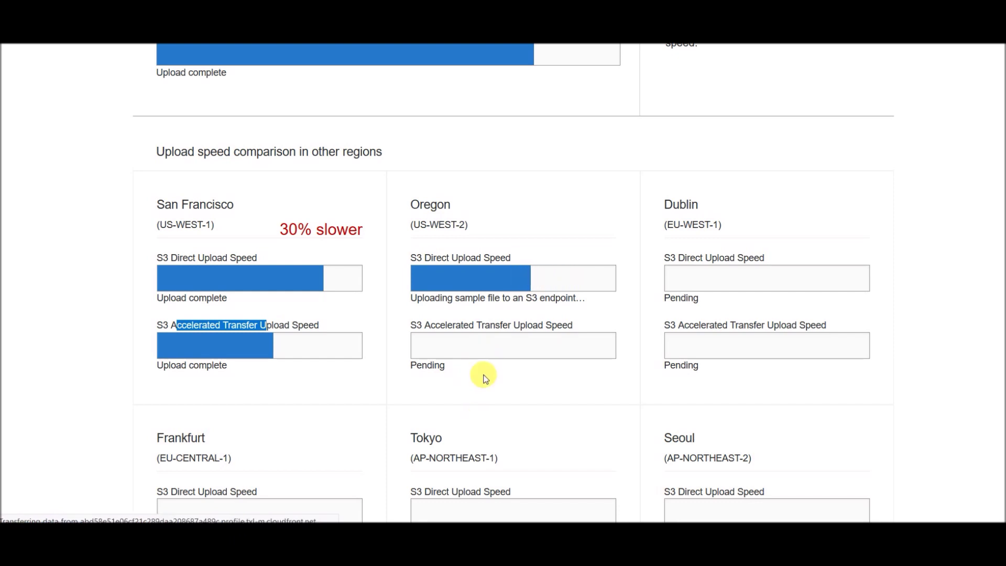
pyautogui.scroll(1, 486, 374)
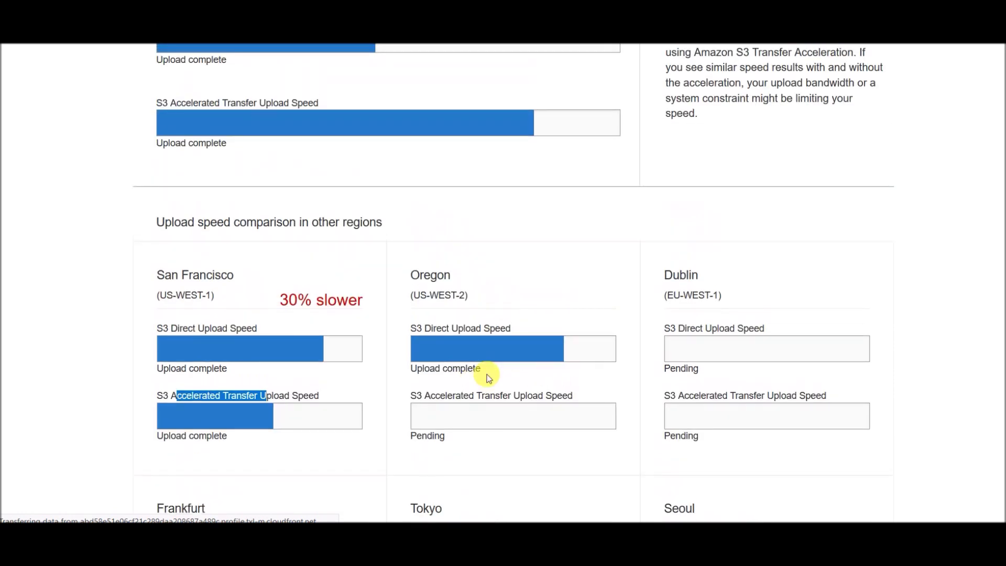
pyautogui.scroll(-1, 486, 374)
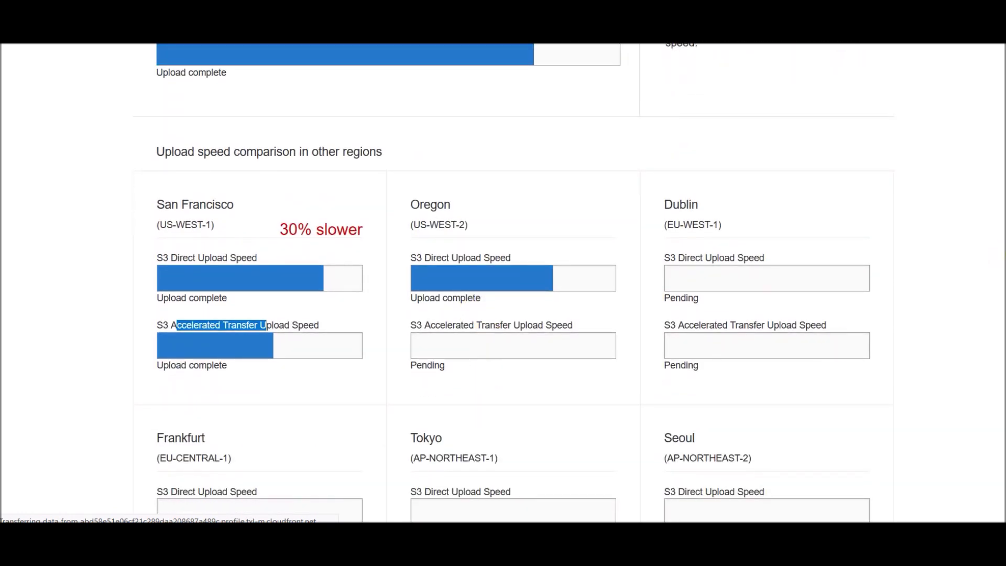
pyautogui.scroll(-1, 524, 301)
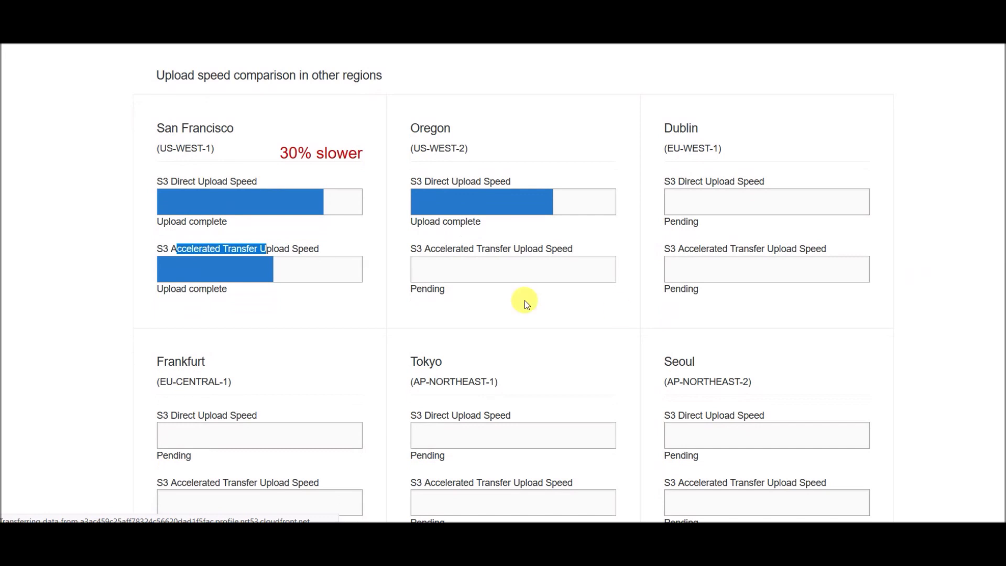
pyautogui.click(540, 294)
pyautogui.moveTo(541, 295); pyautogui.dragTo(609, 294)
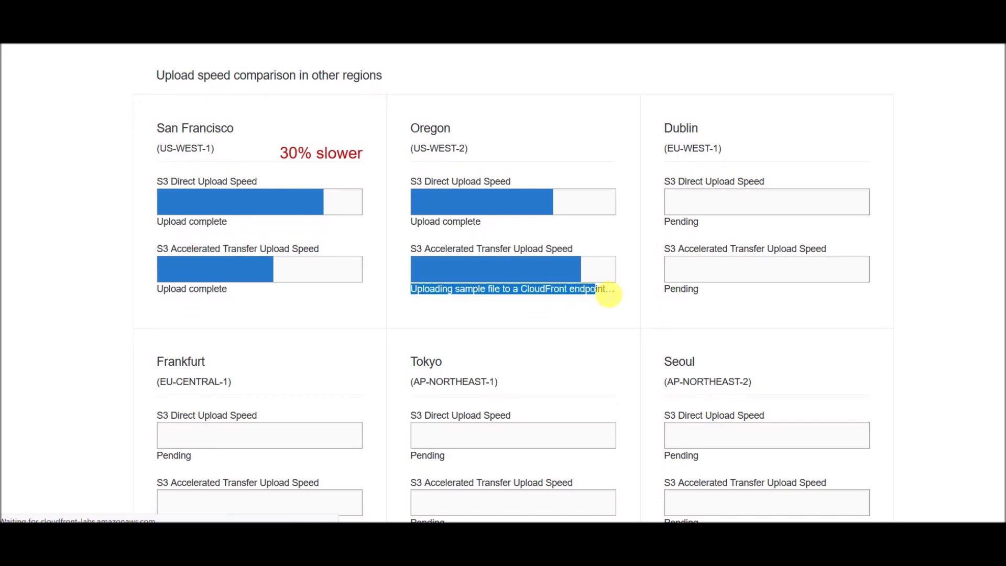
pyautogui.click(610, 294)
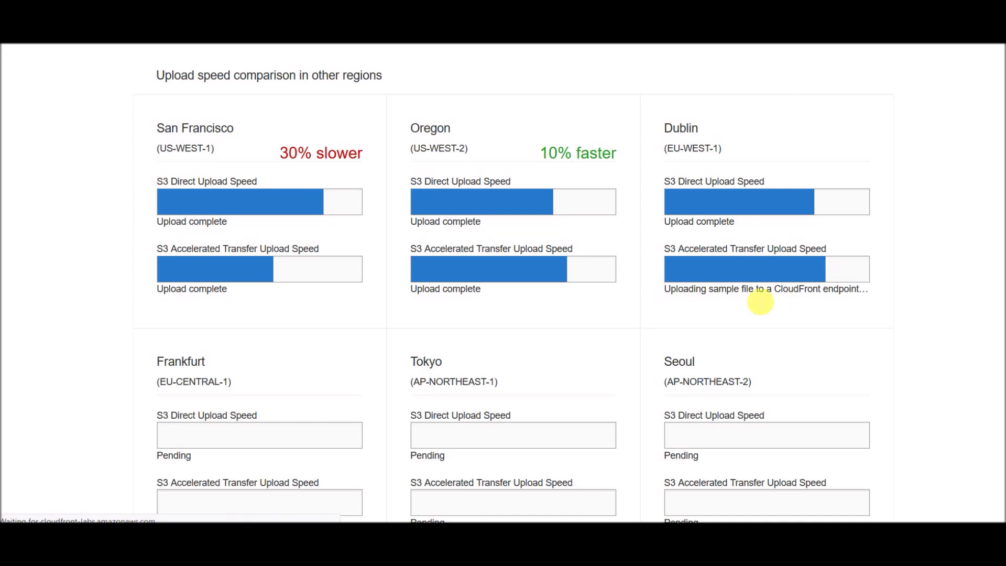
# Compare the direct and accelerated upload speeds for Dublin and Oregon, highlighting the region names and speed labels
pyautogui.moveTo(665, 128); pyautogui.dragTo(723, 131)
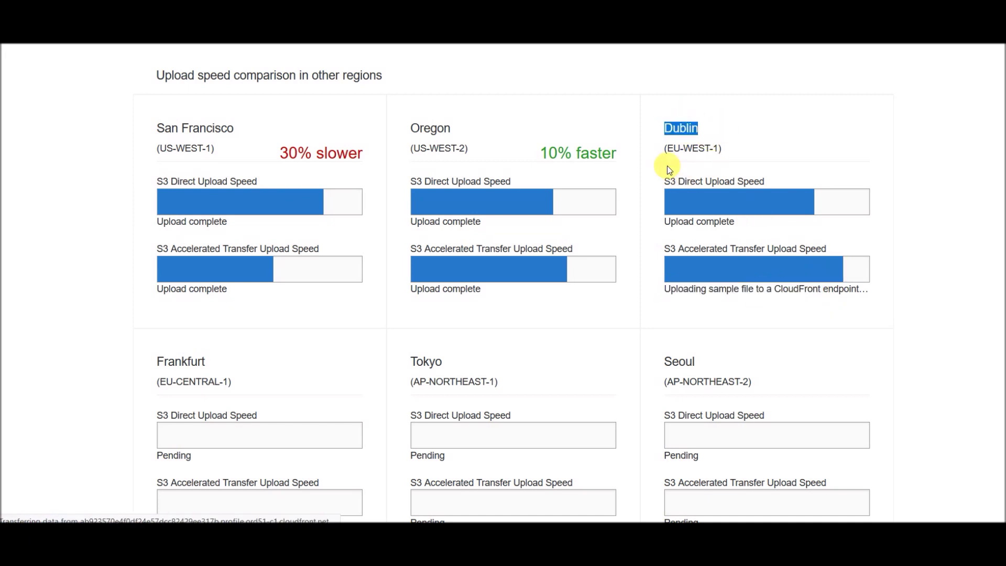
pyautogui.moveTo(684, 181); pyautogui.dragTo(764, 182)
pyautogui.moveTo(760, 250); pyautogui.dragTo(694, 249)
pyautogui.doubleClick(422, 128)
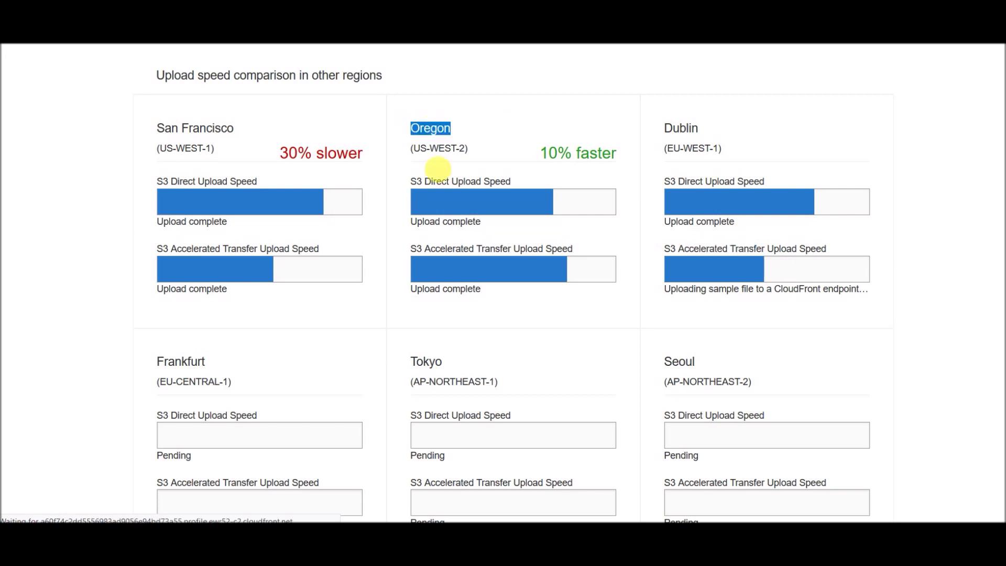
pyautogui.moveTo(427, 181); pyautogui.dragTo(520, 180)
pyautogui.moveTo(442, 250); pyautogui.dragTo(526, 249)
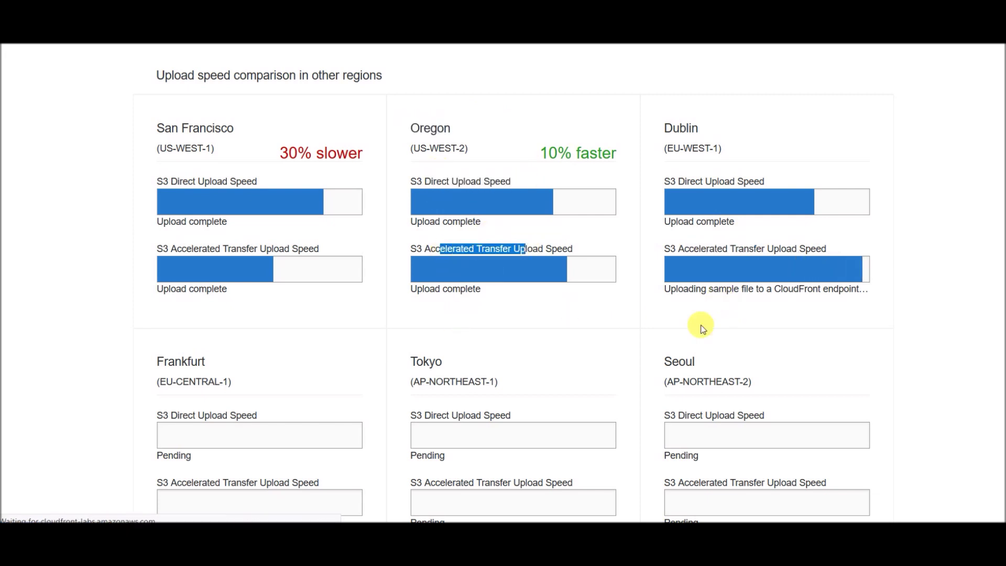
# Review the speed differences for Virginia, San Francisco, Oregon and Dublin, and follow the Frankfurt upload test
pyautogui.scroll(4, 703, 328)
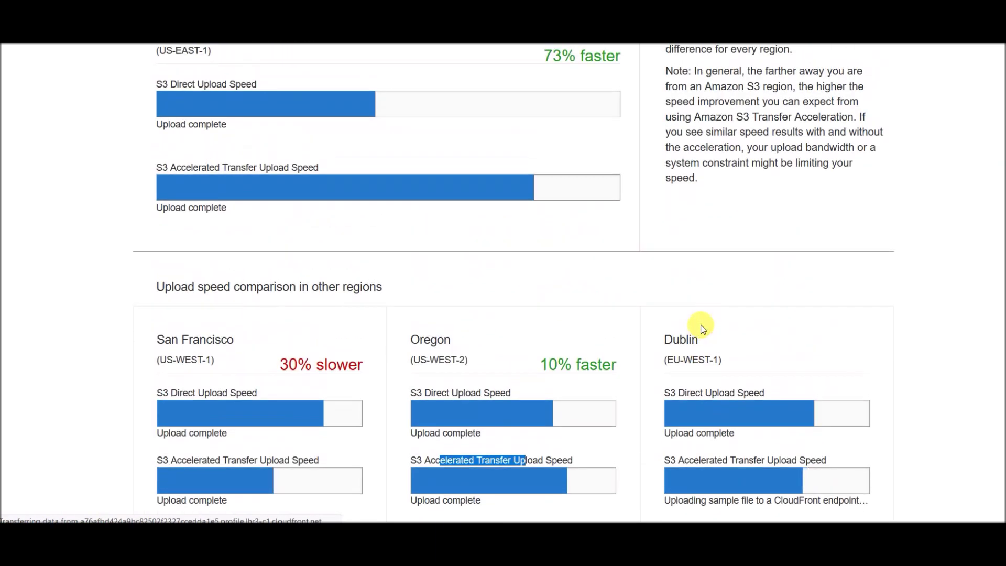
pyautogui.scroll(5, 702, 328)
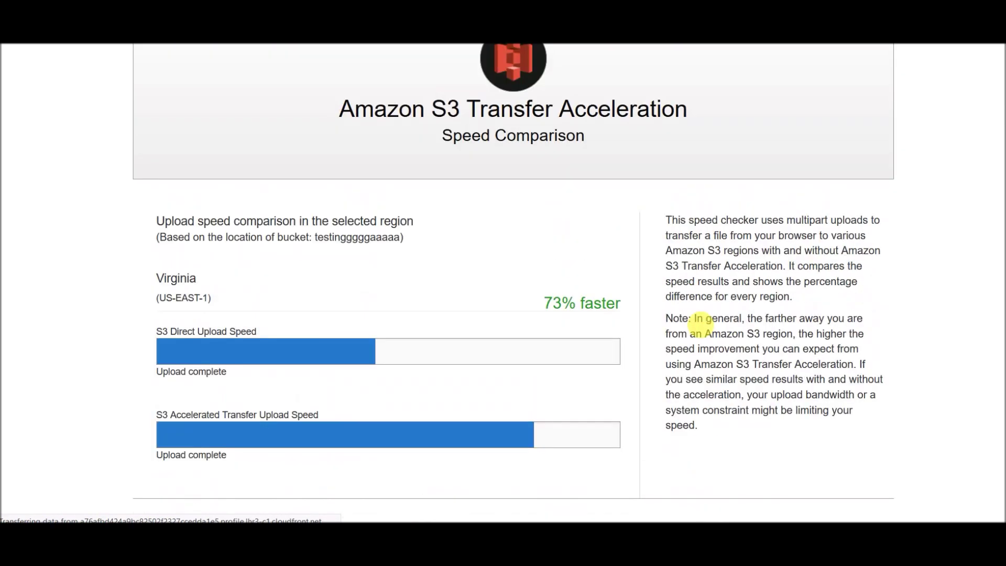
pyautogui.scroll(-4, 702, 325)
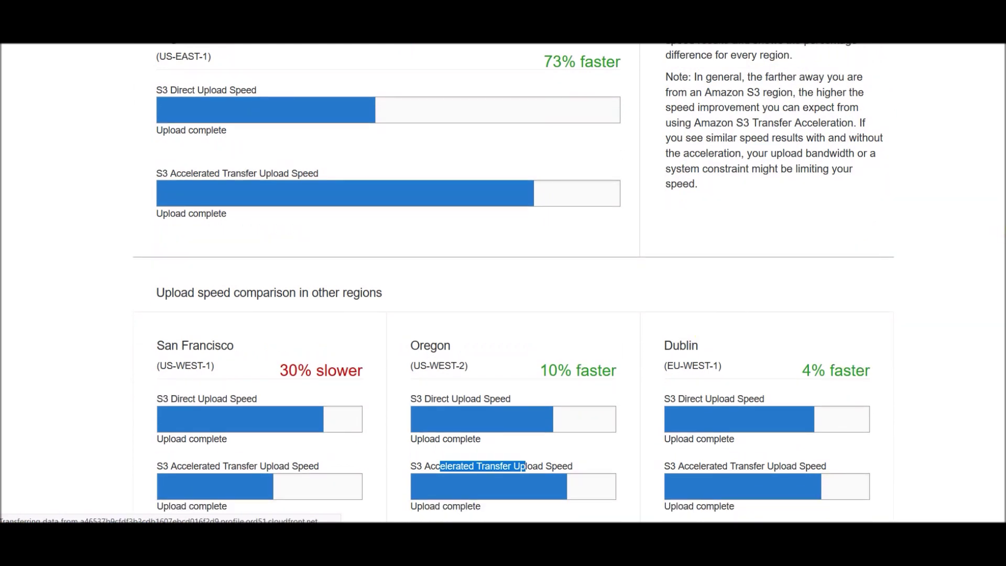
pyautogui.scroll(1, 514, 283)
pyautogui.scroll(-3, 1002, 276)
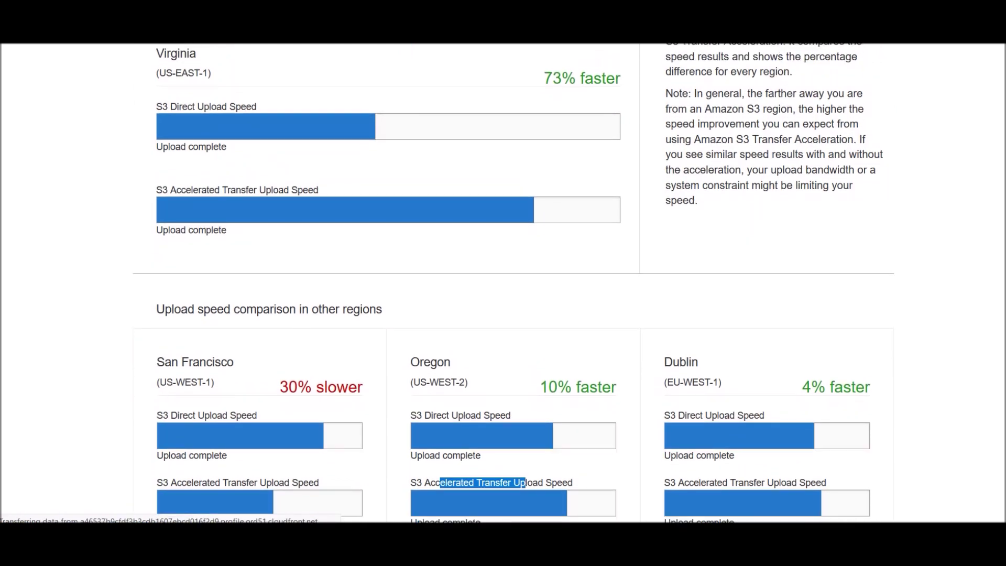
pyautogui.scroll(-2, 1001, 276)
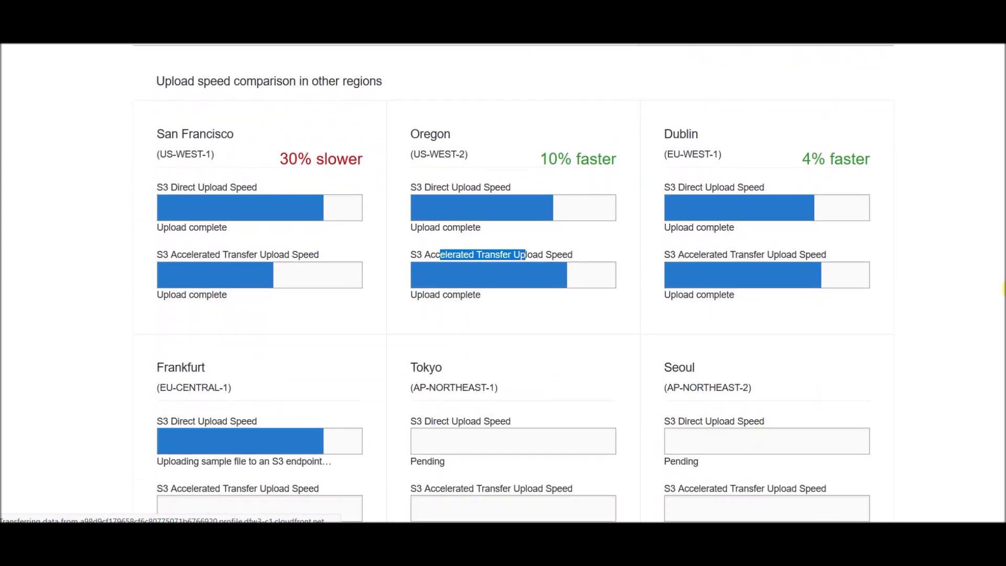
pyautogui.scroll(-1, 1003, 300)
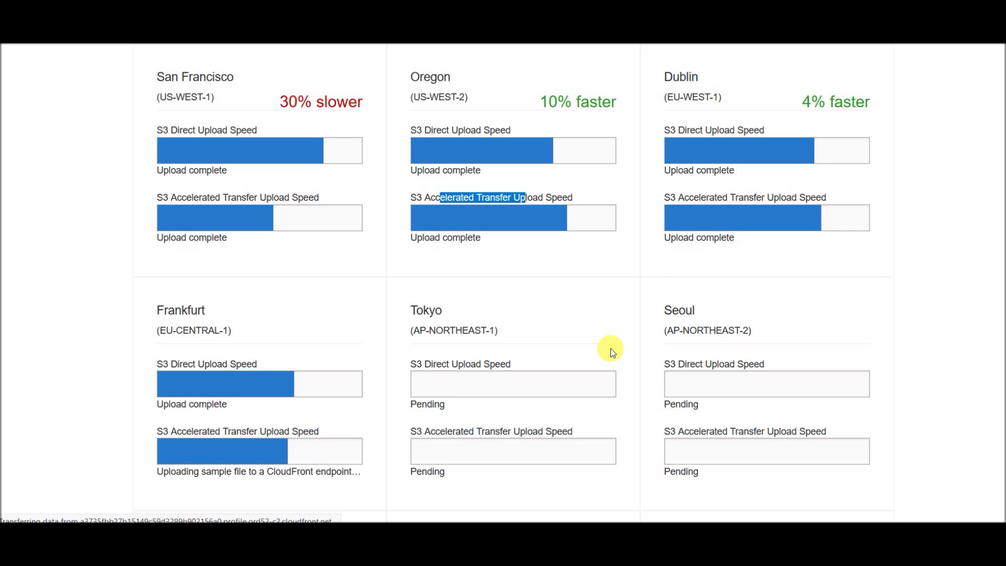
# Return to the bucket's Transfer acceleration settings and reopen the data transfer speed comparison by region
pyautogui.scroll(15, 589, 337)
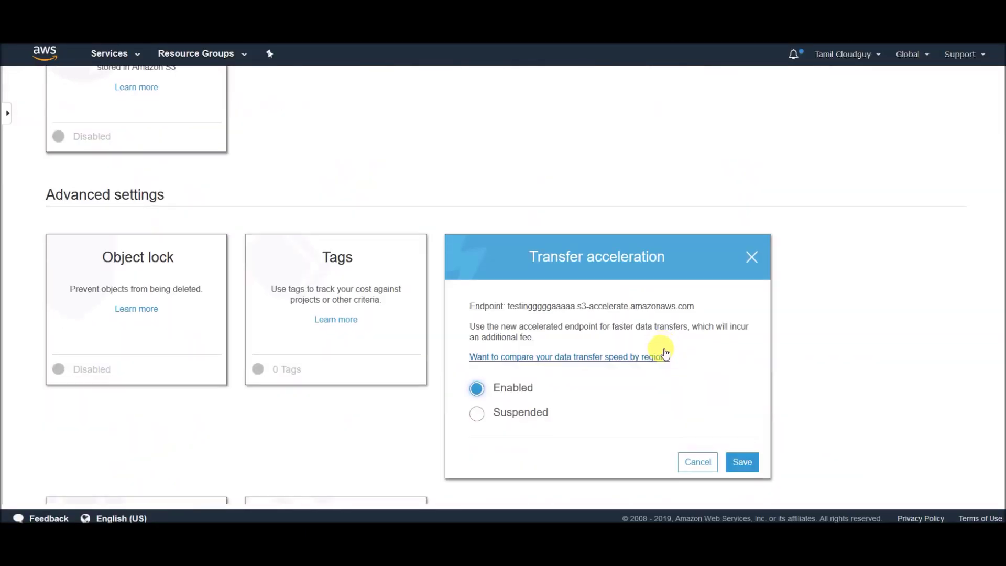
pyautogui.scroll(-2, 662, 352)
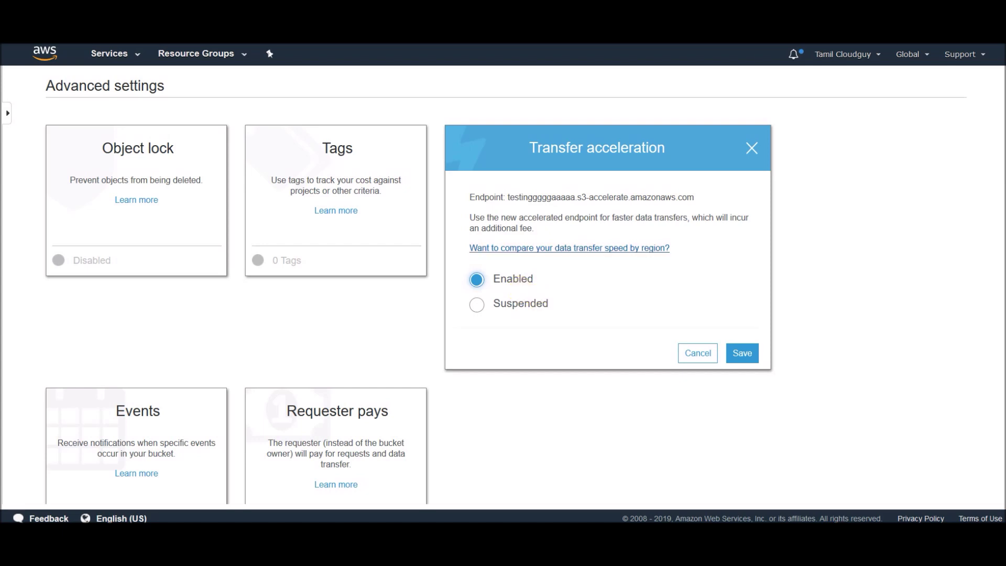
pyautogui.click(524, 247)
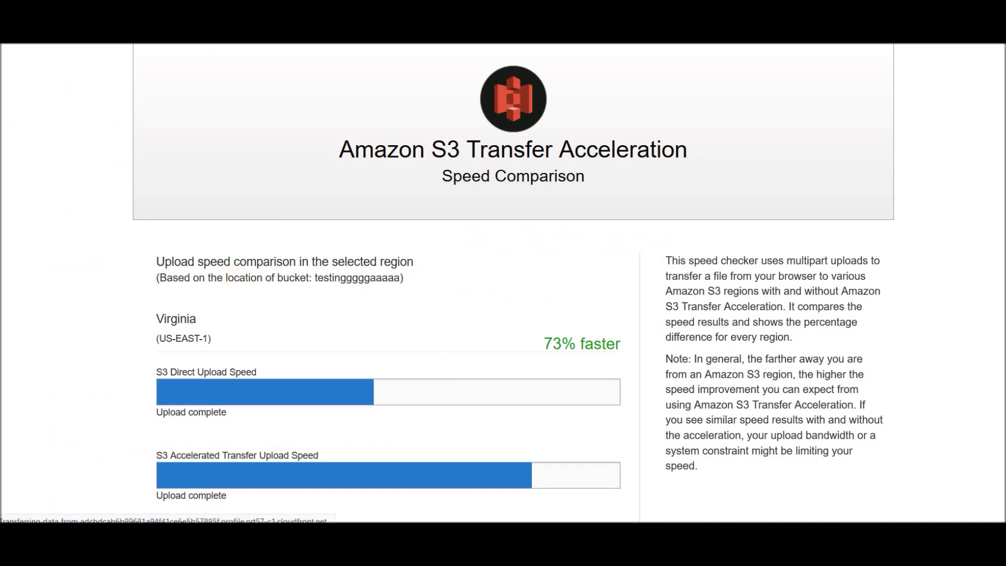